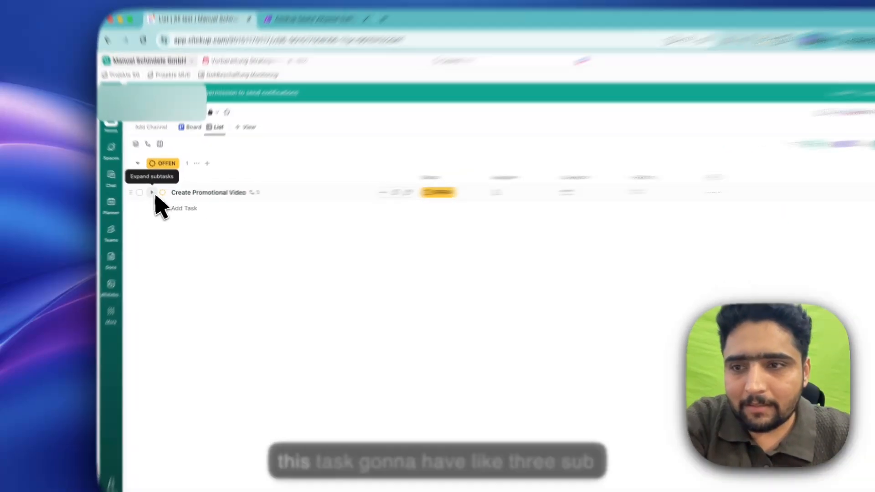
# - Expand the Create Promotional Video task down through Pre-Production to the subtasks of Concept & Planning
pyautogui.click(158, 196)
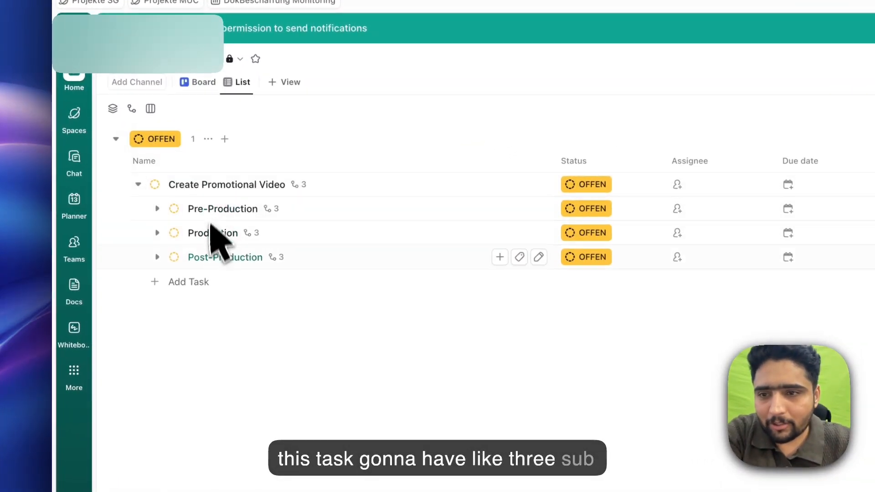
pyautogui.click(157, 209)
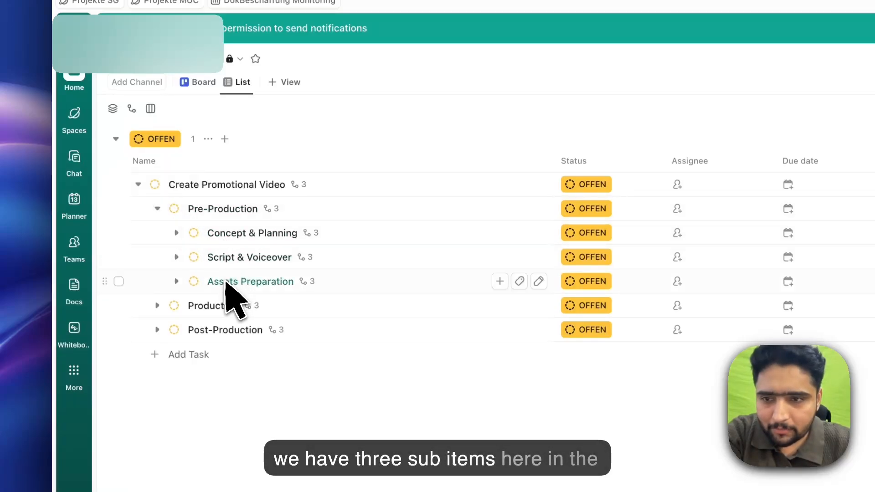
pyautogui.click(177, 234)
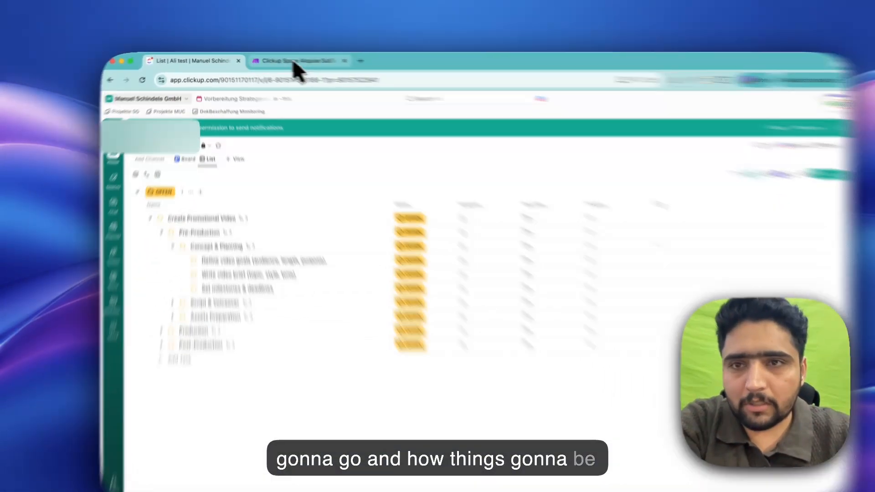
# - Switch to the Make scenario and activate it with immediate scheduling, deleting the old data in the webhook queue
pyautogui.click(285, 59)
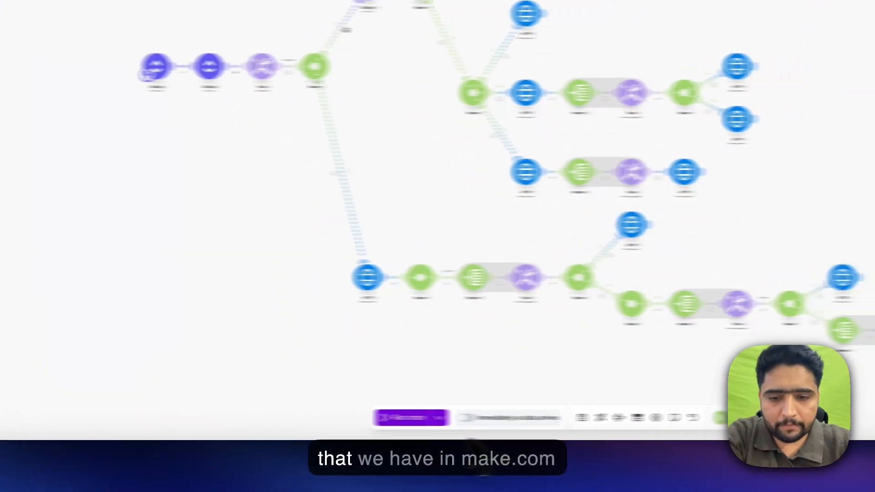
pyautogui.click(385, 418)
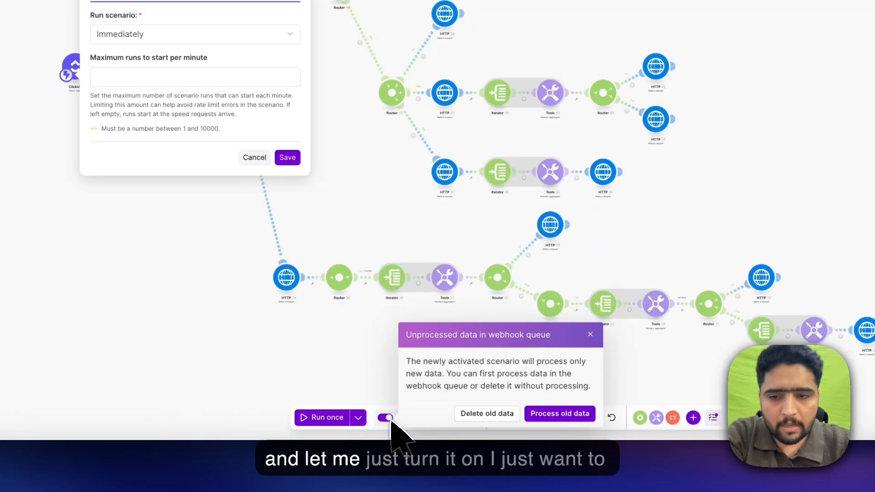
pyautogui.click(506, 417)
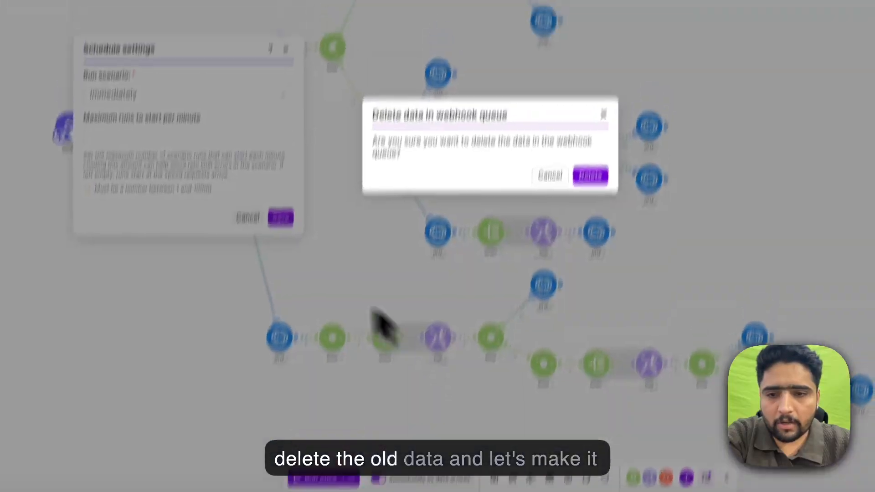
pyautogui.click(572, 266)
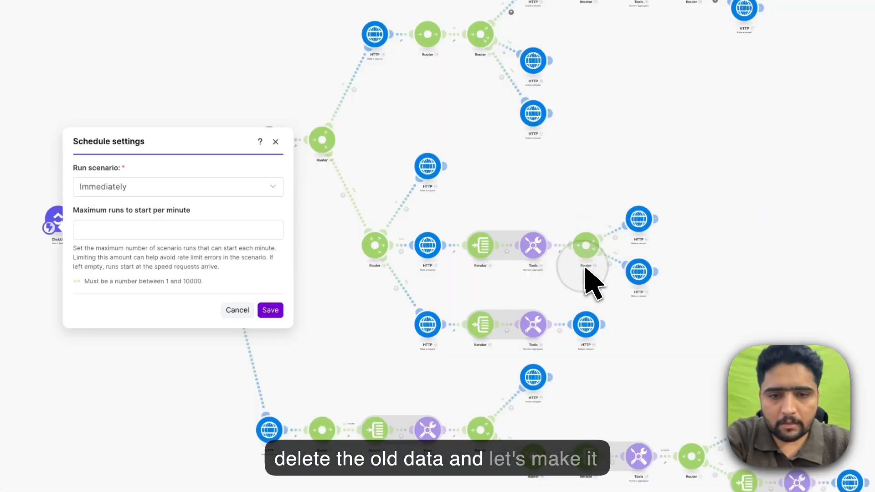
pyautogui.click(270, 310)
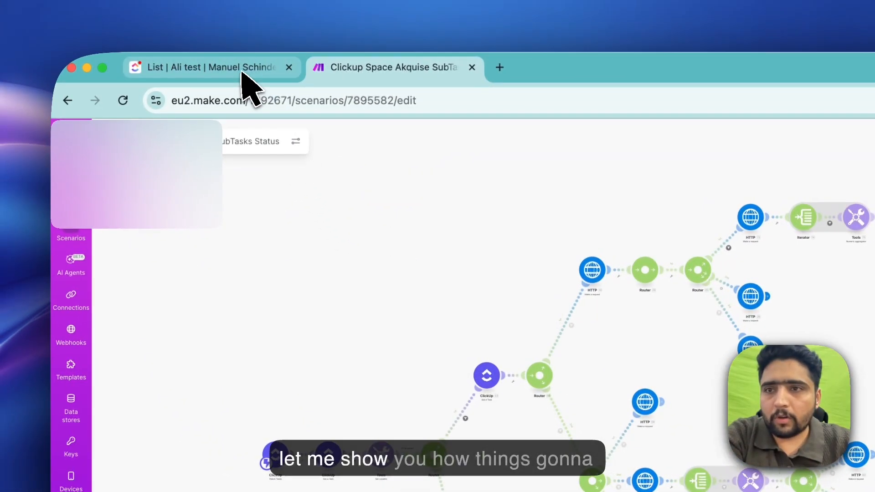
# - Switch back to the ClickUp list and set the status of the "Set milestones & deadlines" subtask to IN BEARBEITUNG
pyautogui.click(157, 58)
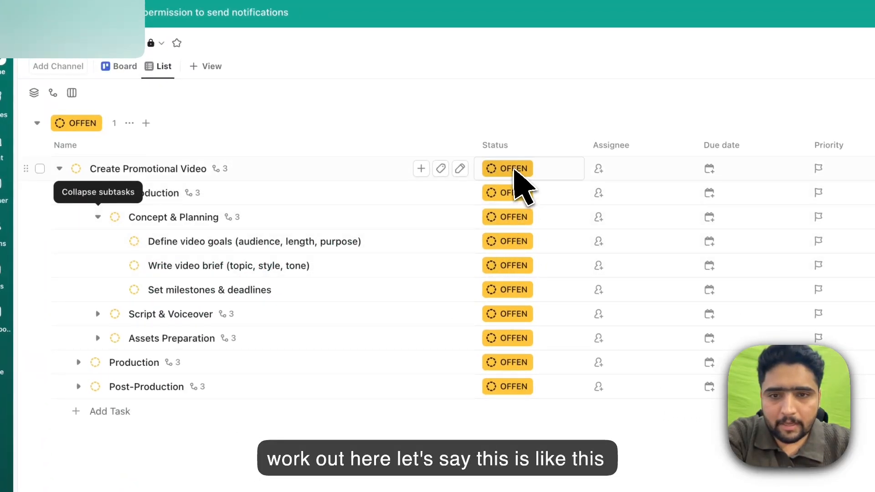
pyautogui.click(514, 169)
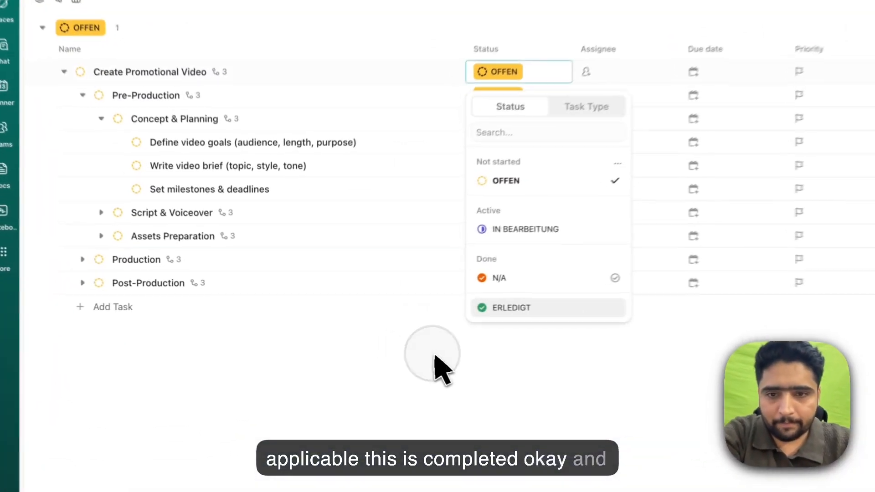
pyautogui.click(350, 337)
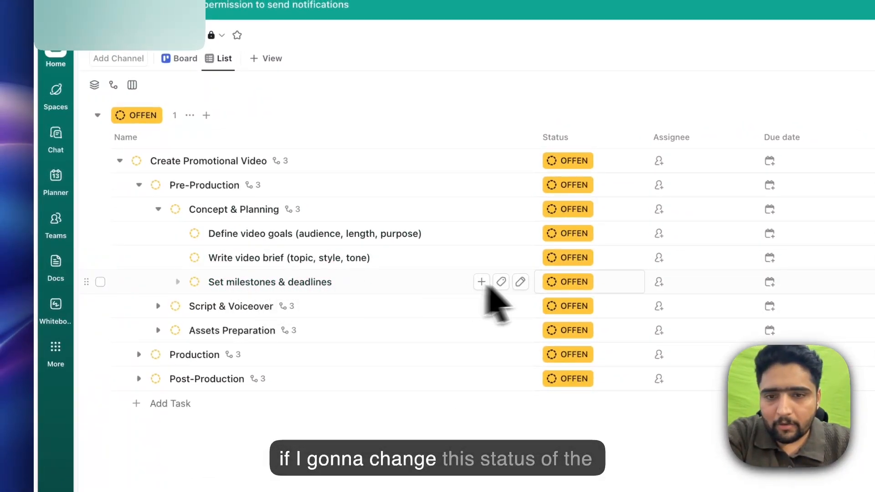
pyautogui.click(569, 282)
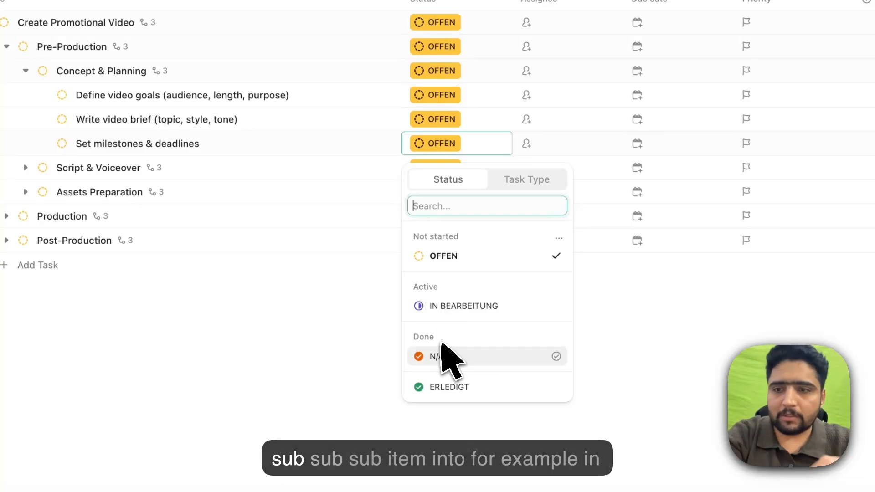
pyautogui.click(460, 306)
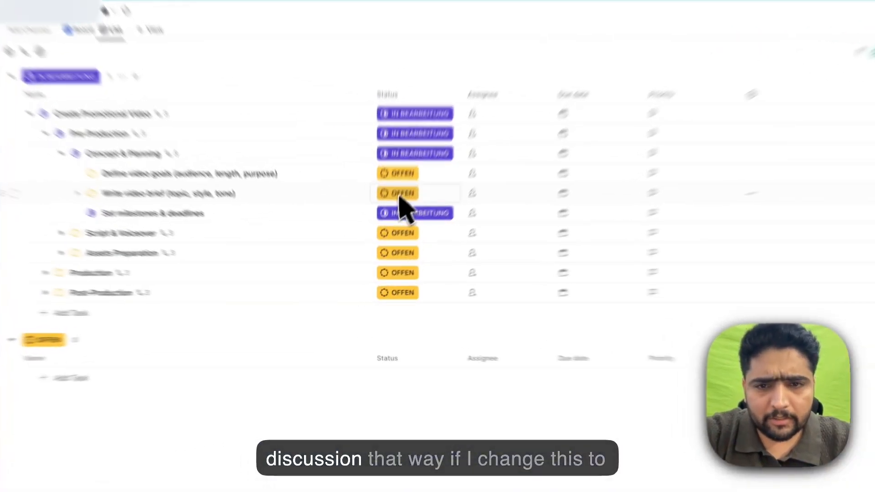
# - Set the statuses of "Write video brief" and "Define video goals" under Concept & Planning to IN BEARBEITUNG
pyautogui.click(382, 244)
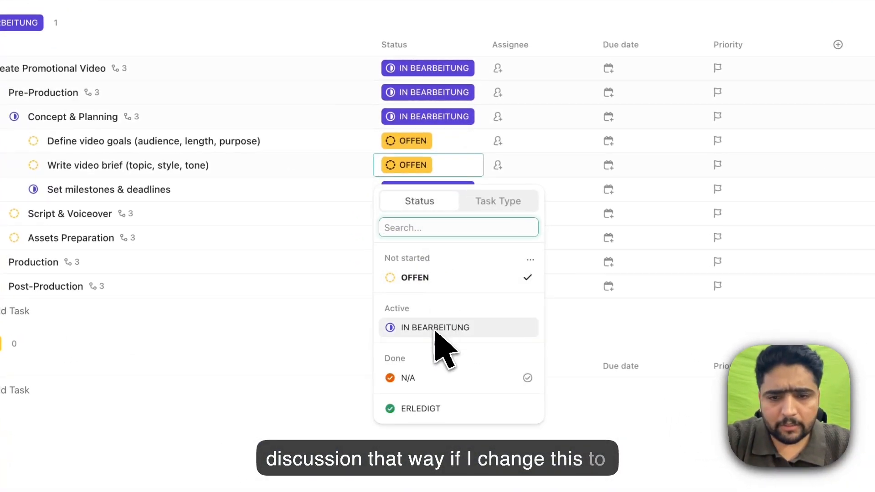
pyautogui.click(398, 330)
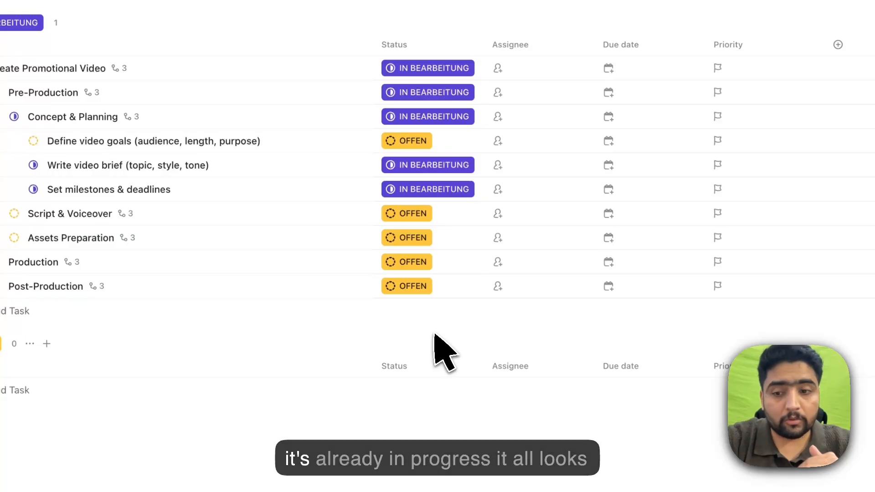
pyautogui.click(407, 140)
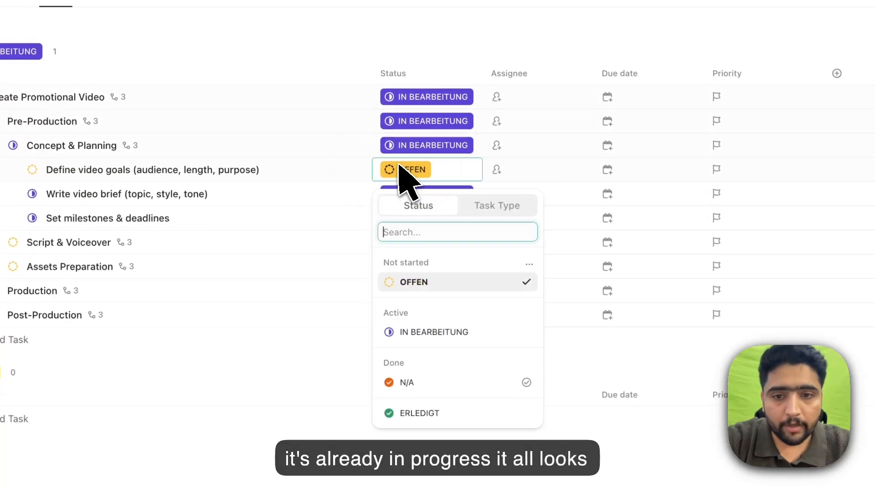
pyautogui.click(424, 332)
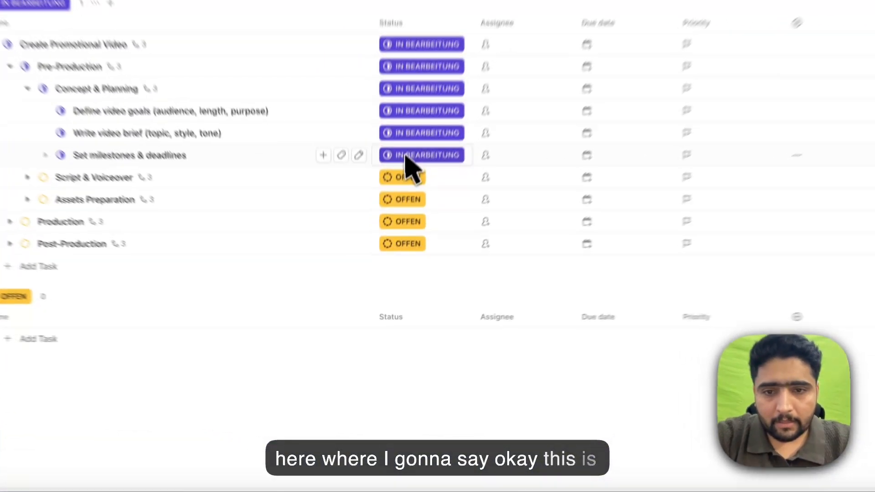
# - Mark all three subtasks of Concept & Planning as ERLEDIGT, from "Set milestones & deadlines" up to "Define video goals"
pyautogui.click(396, 256)
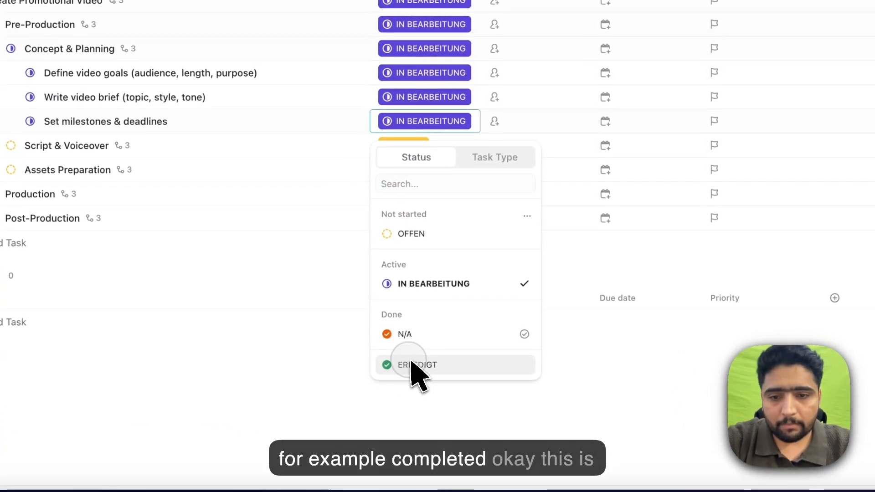
pyautogui.click(418, 378)
pyautogui.click(425, 113)
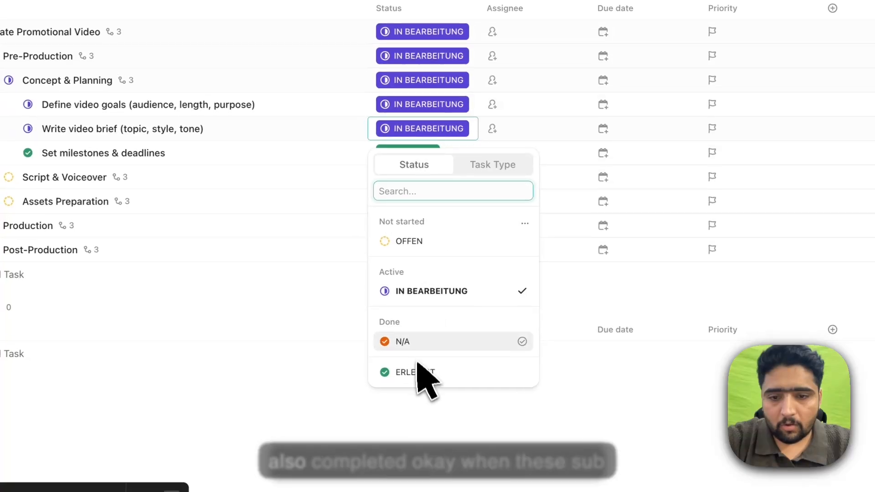
pyautogui.click(418, 376)
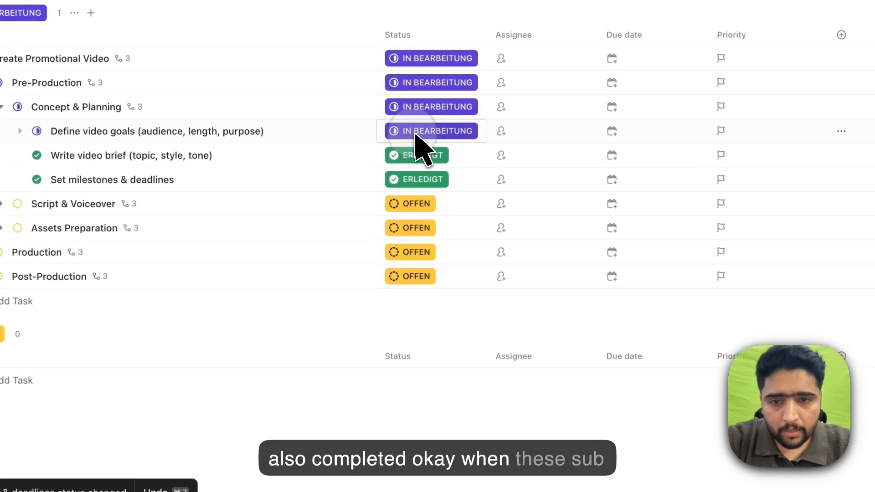
pyautogui.click(417, 124)
pyautogui.click(418, 365)
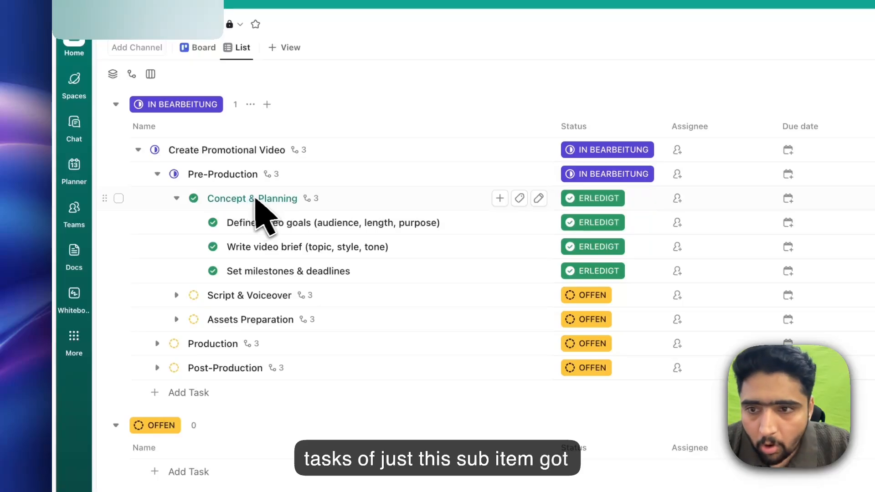
# - Collapse Concept & Planning and set all three subtasks of Script & Voiceover to the status N/A
pyautogui.click(177, 199)
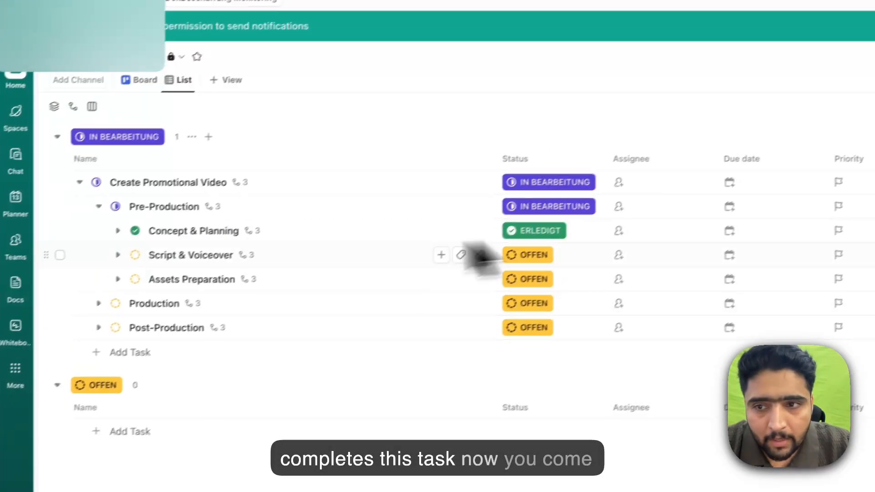
pyautogui.click(118, 255)
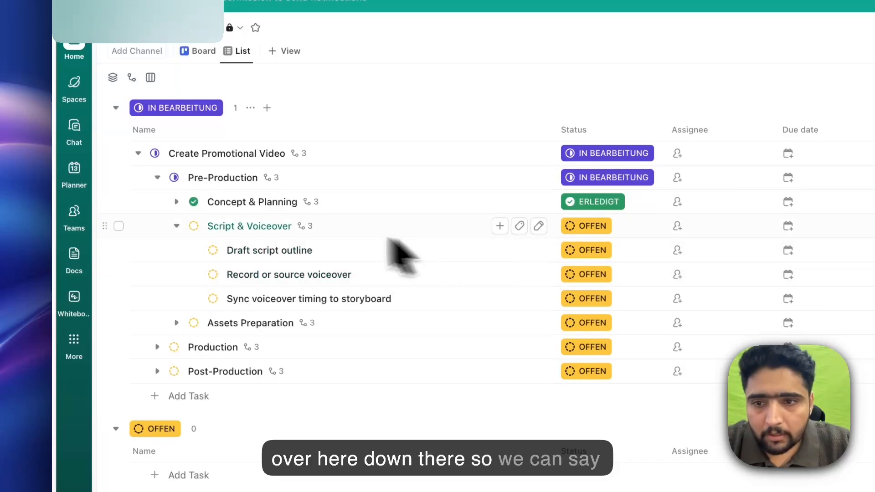
pyautogui.click(592, 252)
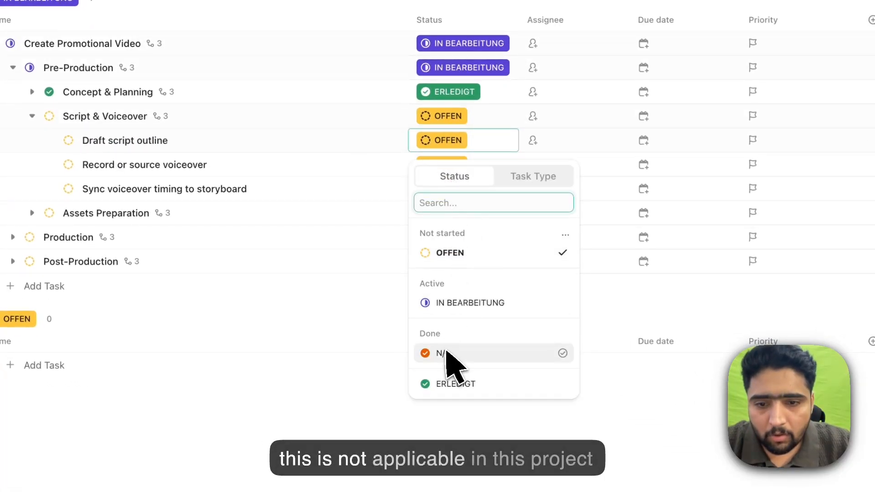
pyautogui.click(447, 354)
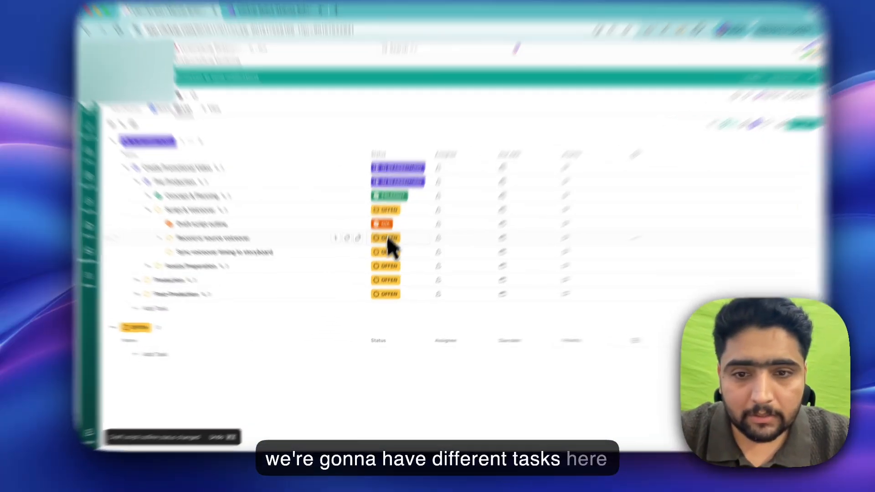
pyautogui.click(382, 255)
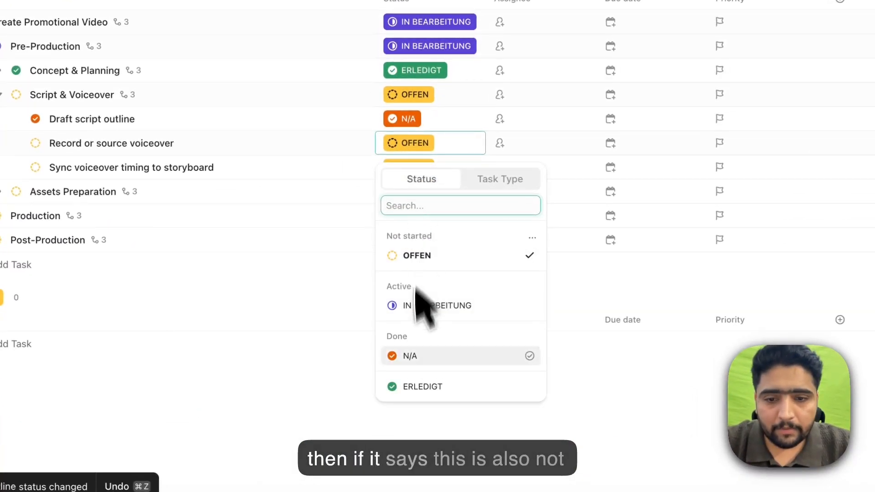
pyautogui.click(410, 359)
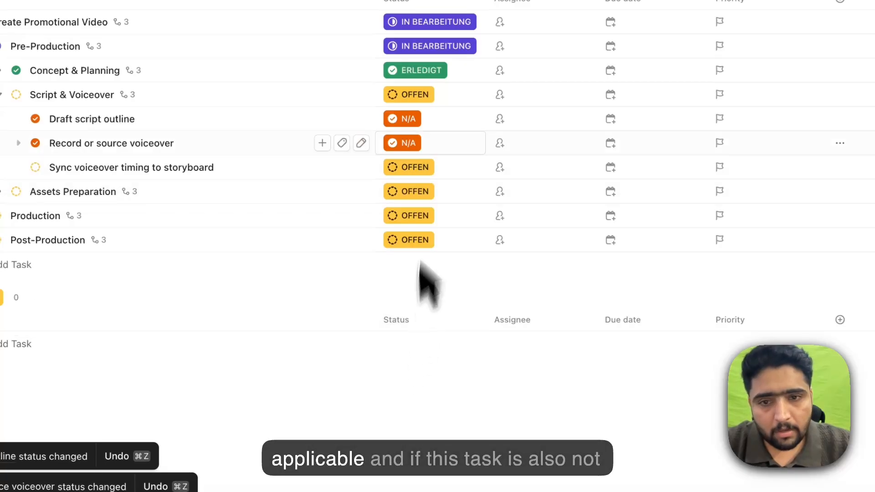
pyautogui.click(412, 171)
pyautogui.click(413, 381)
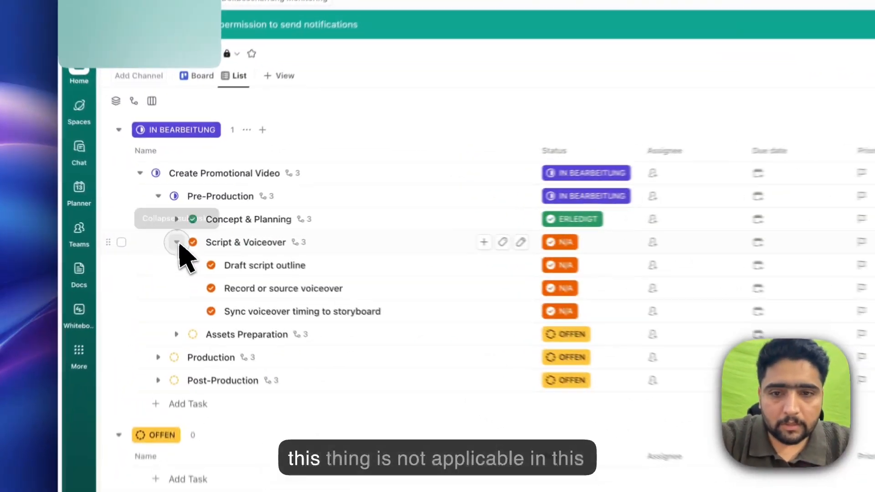
# - Collapse Script & Voiceover and set "Select background music" under Assets Preparation to IN BEARBEITUNG
pyautogui.click(176, 232)
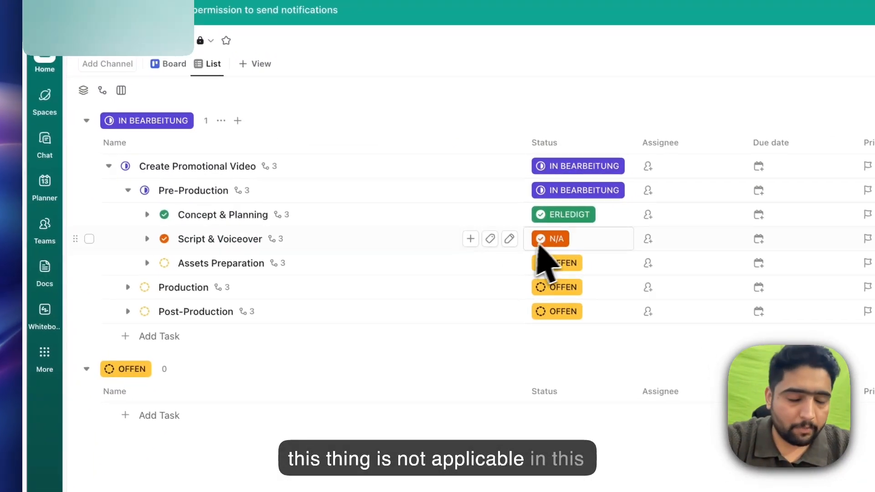
pyautogui.click(148, 263)
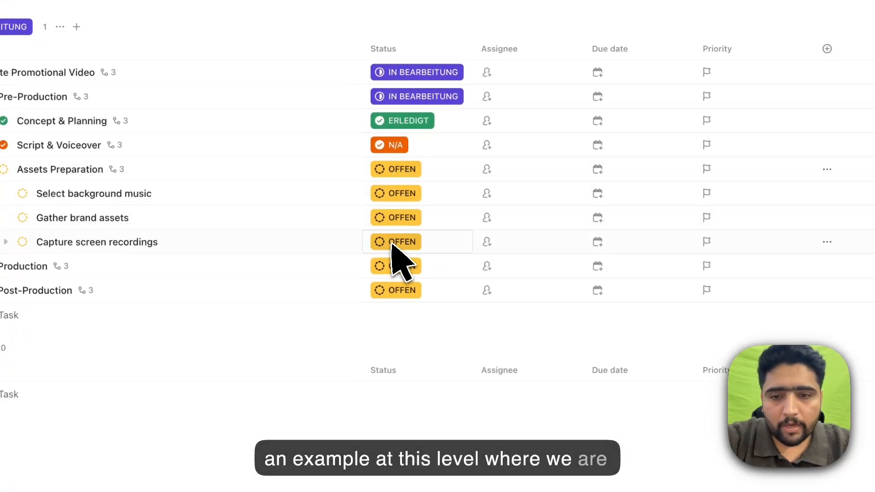
pyautogui.click(397, 193)
pyautogui.click(417, 355)
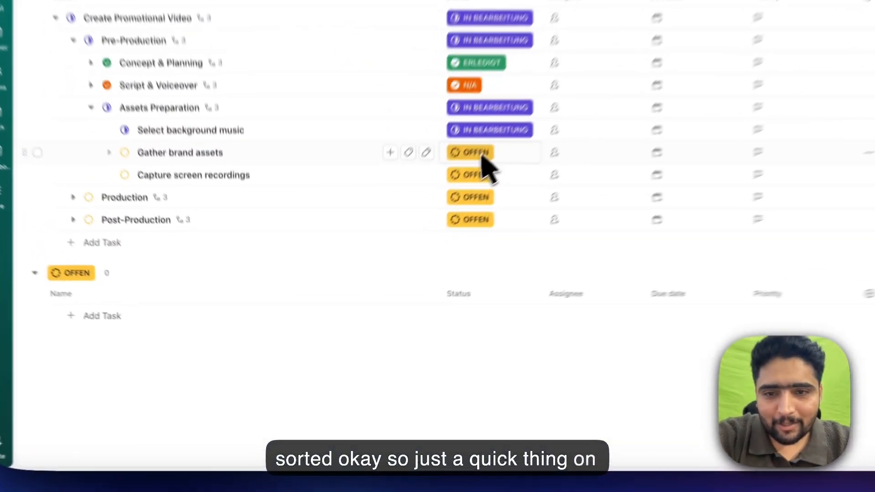
# - Under Assets Preparation, set "Gather brand assets" to N/A and "Capture screen recordings" to ERLEDIGT
pyautogui.click(385, 268)
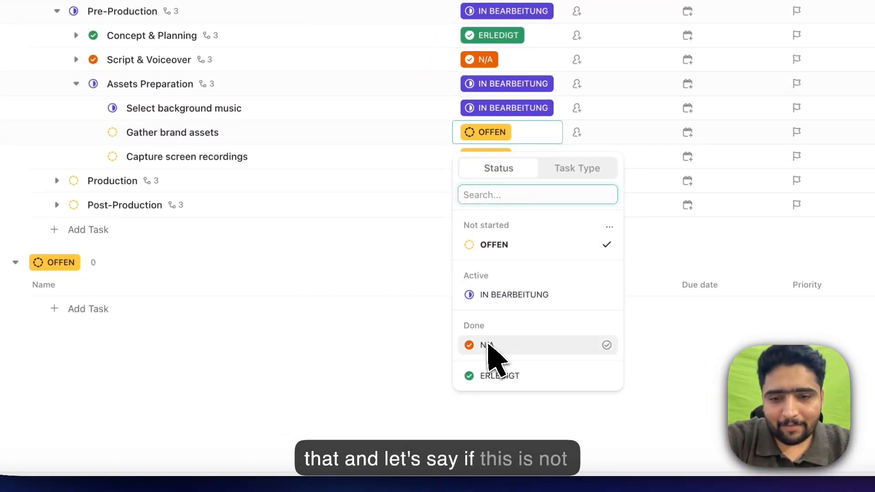
pyautogui.click(487, 345)
pyautogui.click(490, 156)
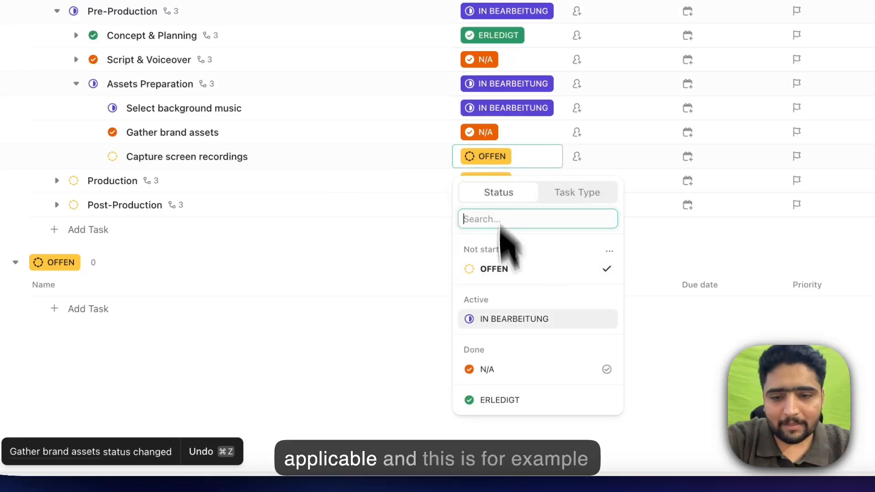
pyautogui.click(490, 395)
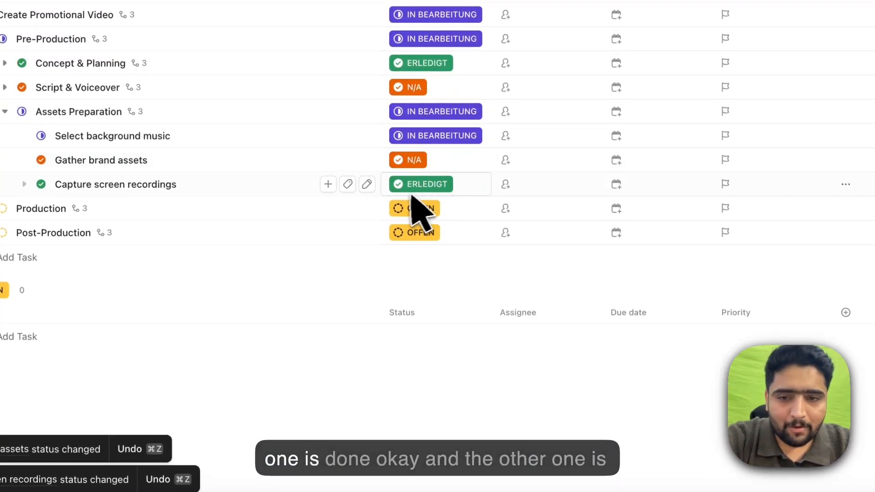
# - Set "Select background music" to ERLEDIGT and collapse Assets Preparation
pyautogui.click(435, 136)
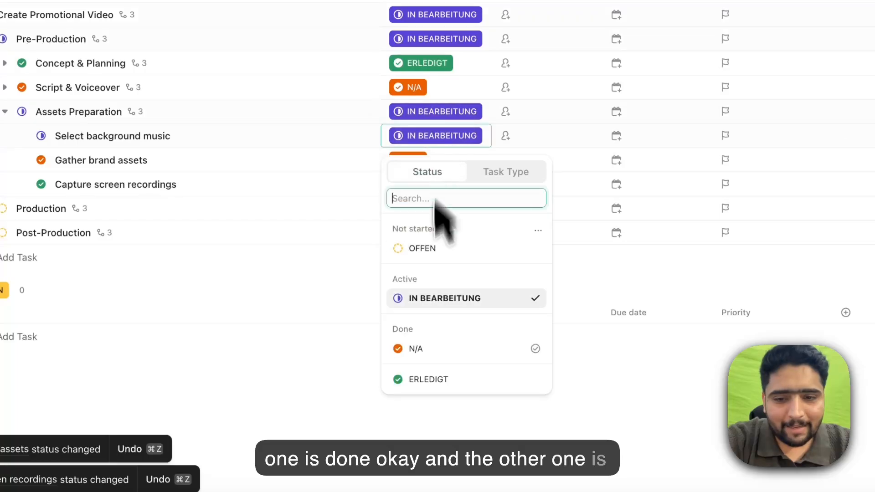
pyautogui.click(418, 315)
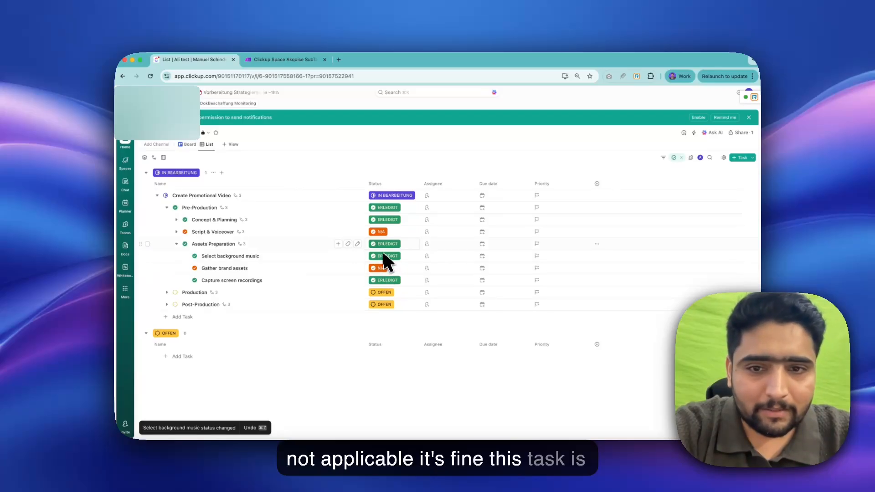
pyautogui.click(177, 244)
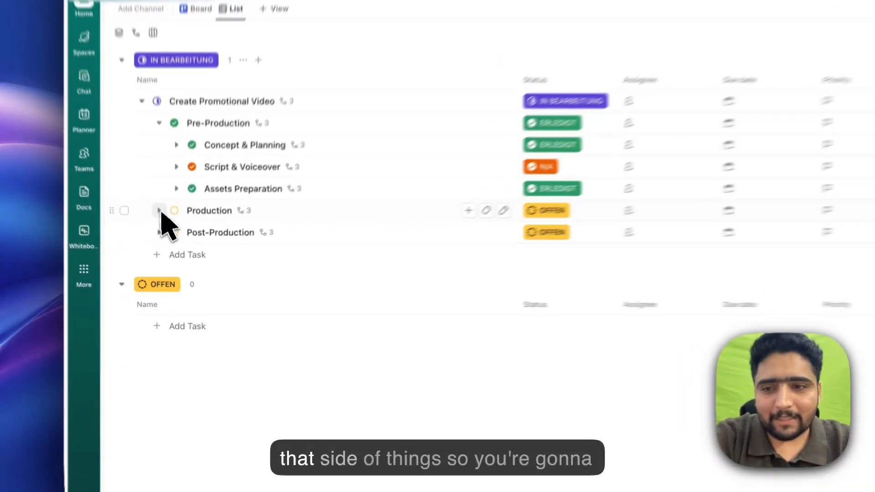
# - Expand Production, set its Base Edit subtask to IN BEARBEITUNG, and collapse Pre-Production
pyautogui.click(168, 256)
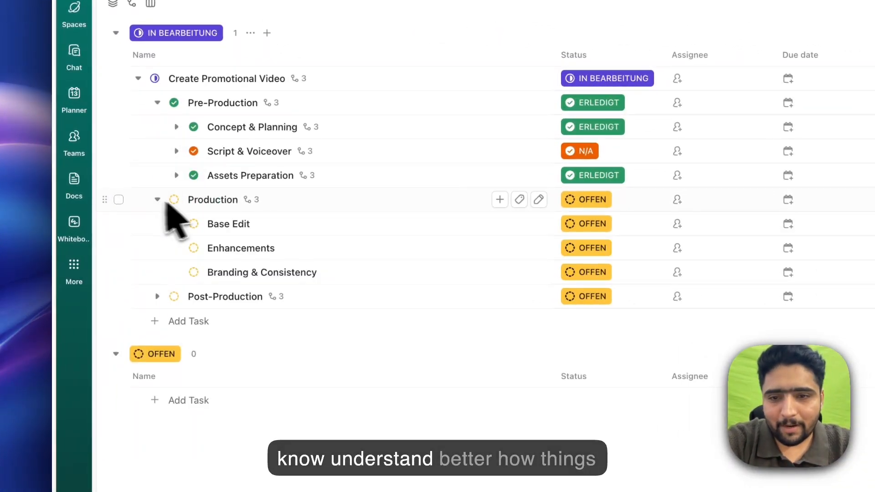
pyautogui.click(587, 224)
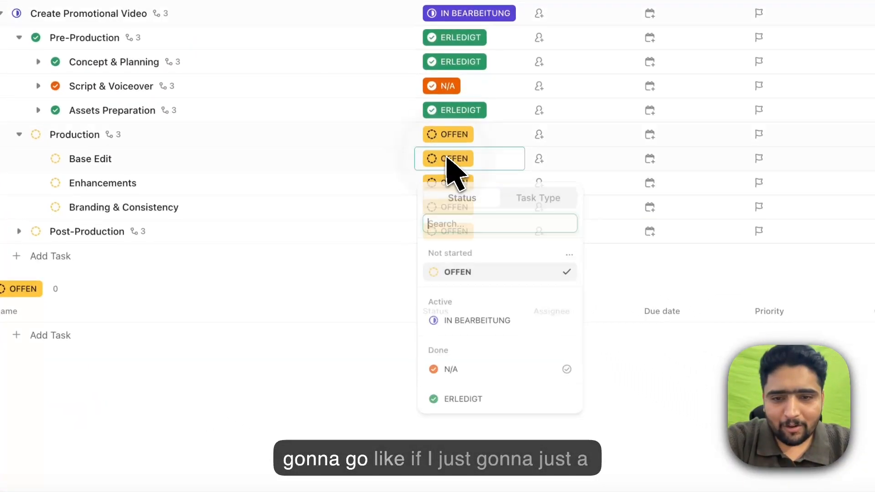
pyautogui.click(473, 321)
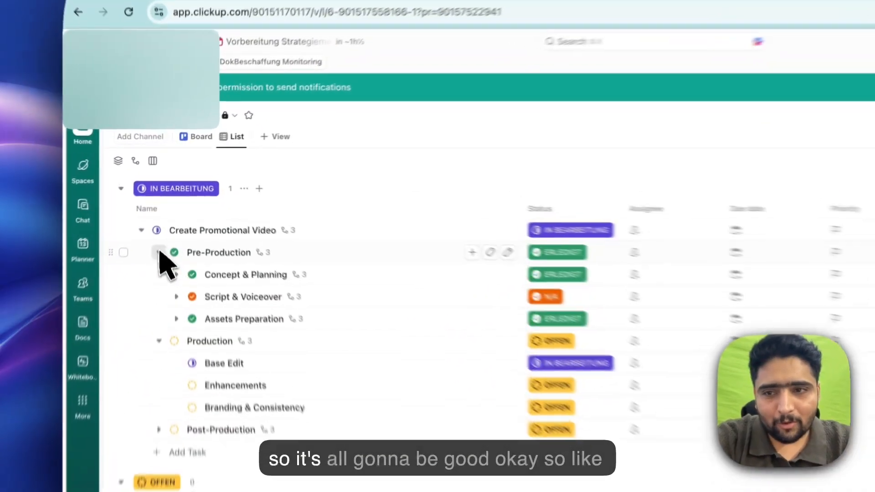
pyautogui.click(167, 207)
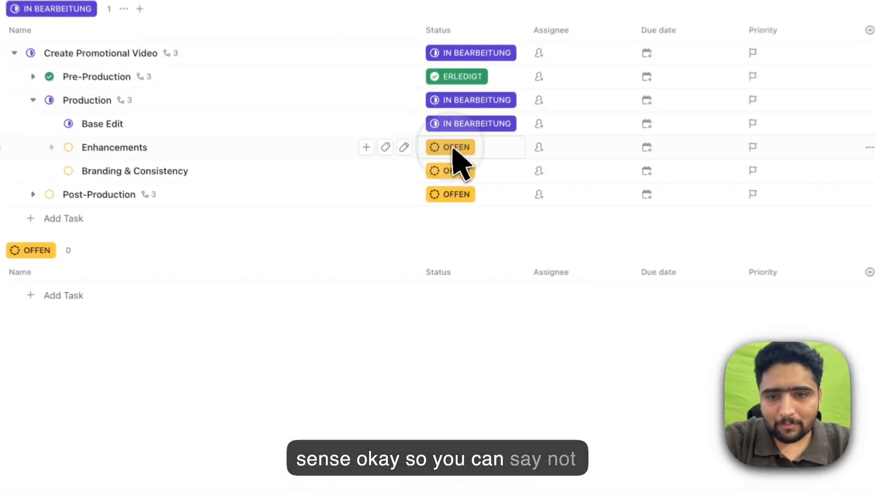
# - Set the Enhancements and Branding & Consistency subtasks under Production to N/A
pyautogui.click(382, 243)
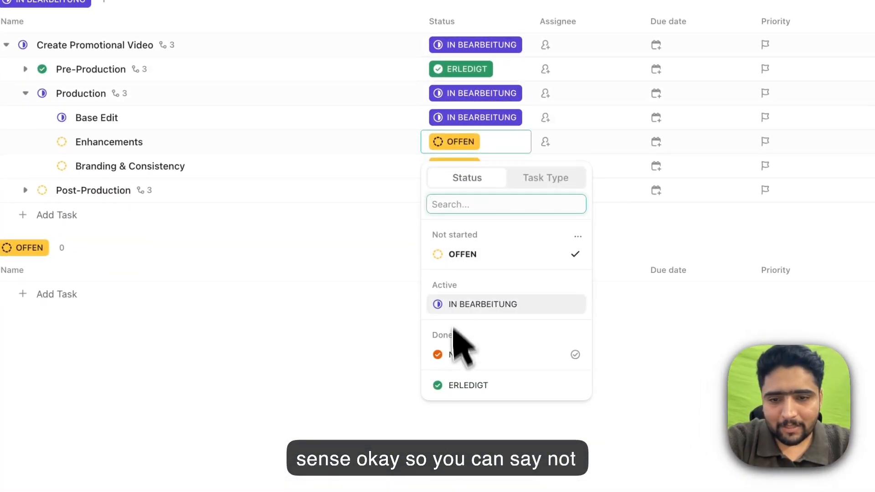
pyautogui.click(388, 351)
pyautogui.click(456, 167)
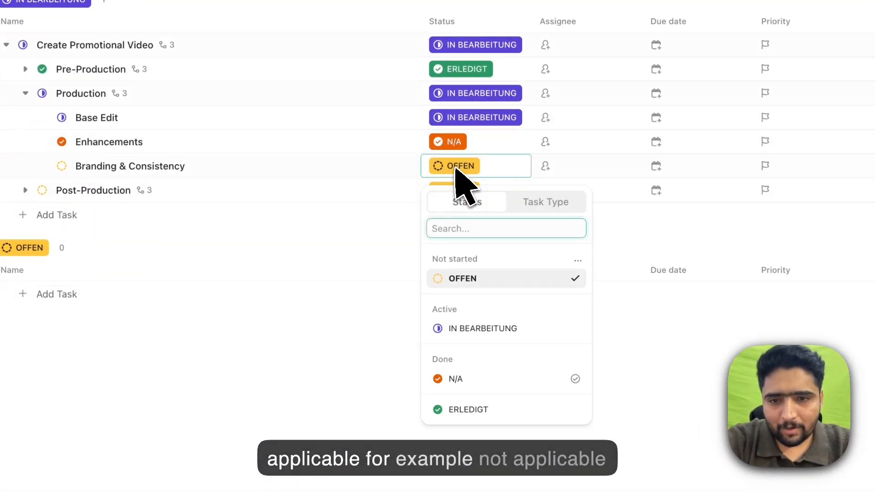
pyautogui.click(456, 379)
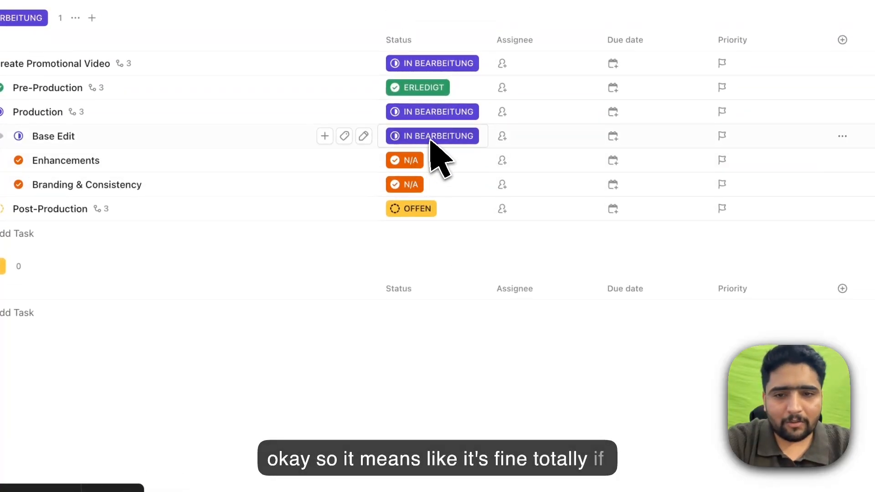
# - Mark Base Edit under Production as ERLEDIGT and check the subtasks nested in Post-Production
pyautogui.click(430, 137)
pyautogui.click(425, 380)
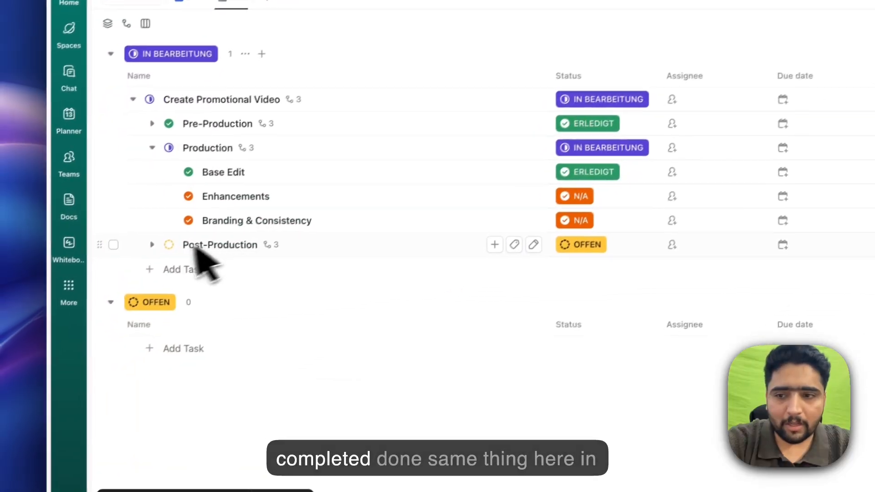
pyautogui.click(152, 245)
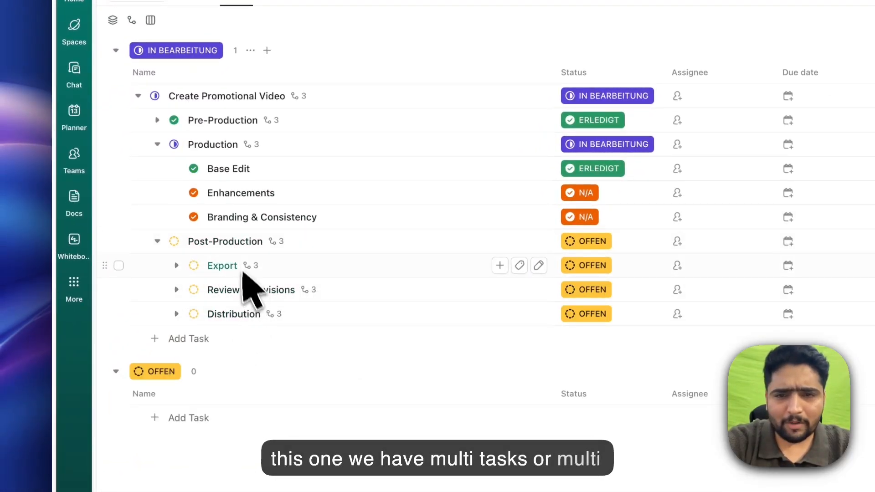
pyautogui.click(157, 241)
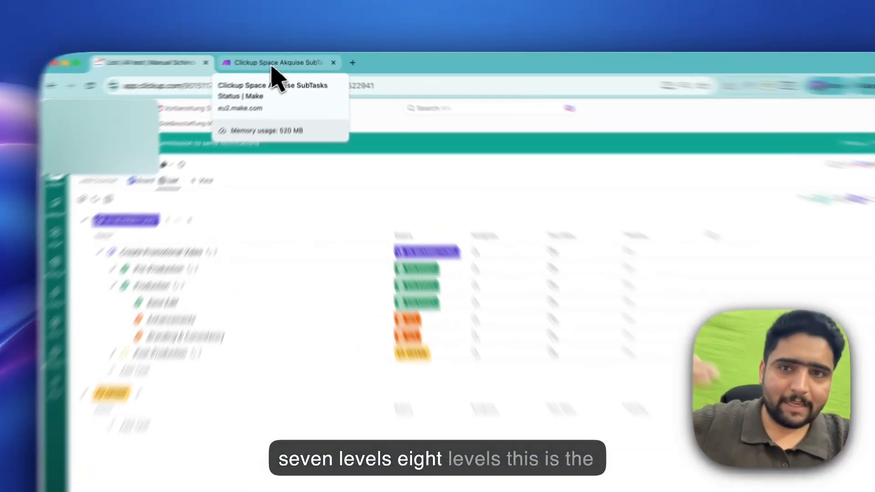
# - Switch to the Make scenario and examine its opening modules, from Watch Tasks through the "it has parent" filter to the first router
pyautogui.click(281, 60)
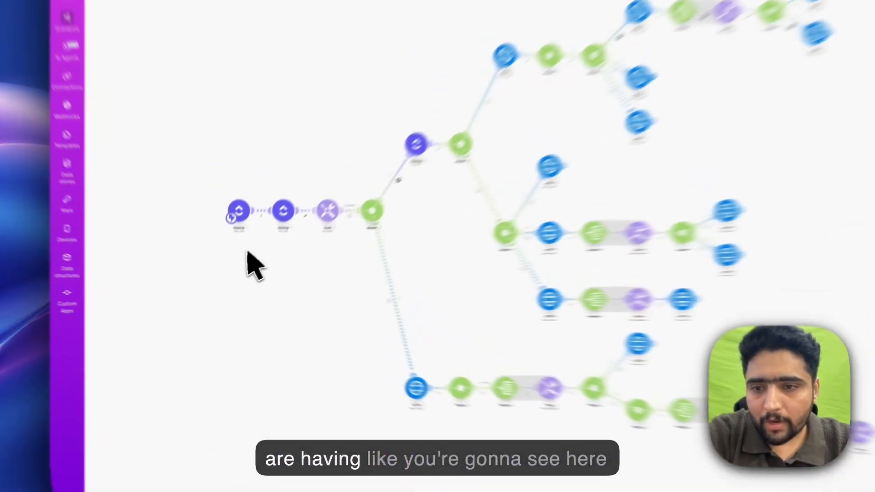
pyautogui.scroll(5, 264, 210)
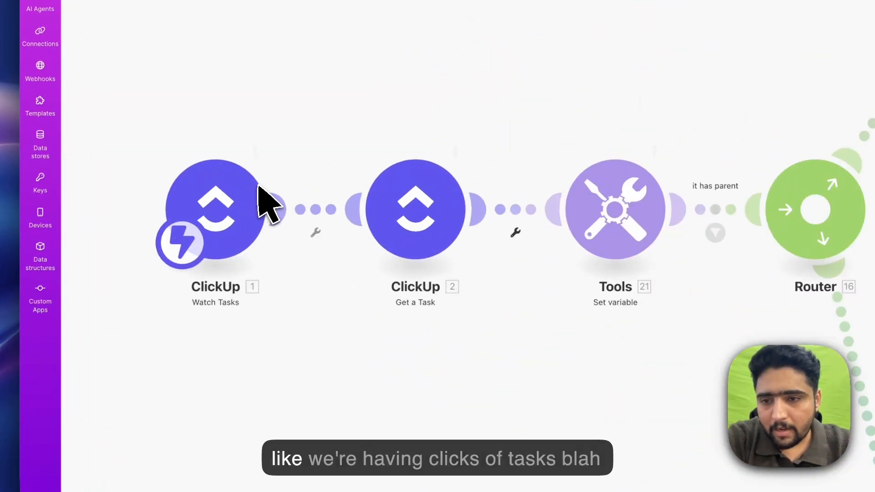
pyautogui.moveTo(488, 321); pyautogui.dragTo(397, 262)
pyautogui.moveTo(583, 316); pyautogui.dragTo(263, 344)
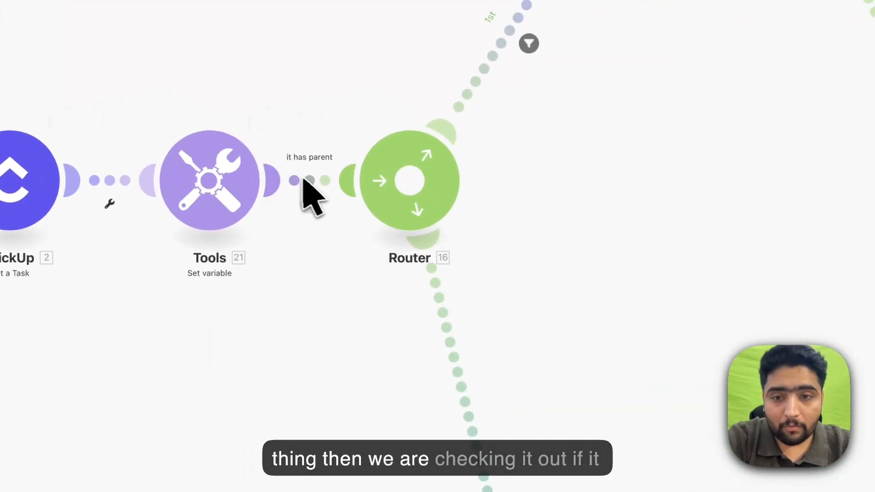
pyautogui.click(304, 180)
pyautogui.click(641, 191)
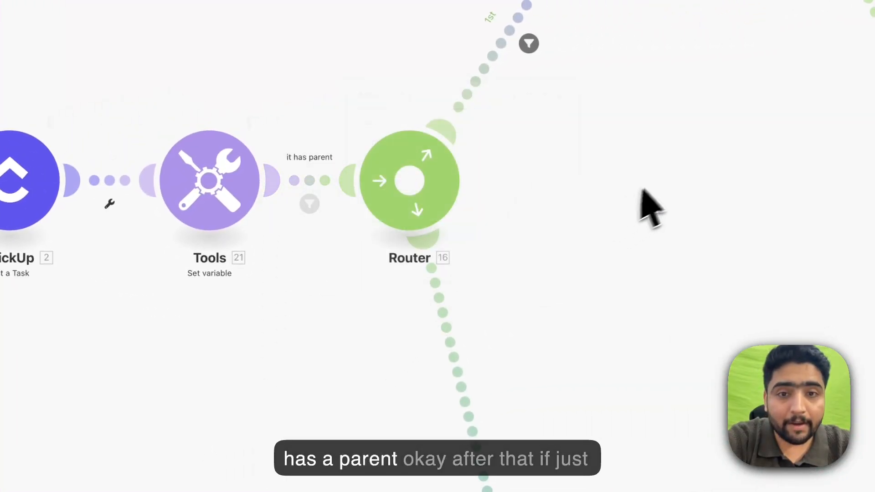
# - Review the status conditions of the filter on the first route from Router 16 to the ClickUp Get a Task module
pyautogui.moveTo(643, 191); pyautogui.dragTo(387, 323)
pyautogui.scroll(-8, 558, 199)
pyautogui.scroll(8, 557, 196)
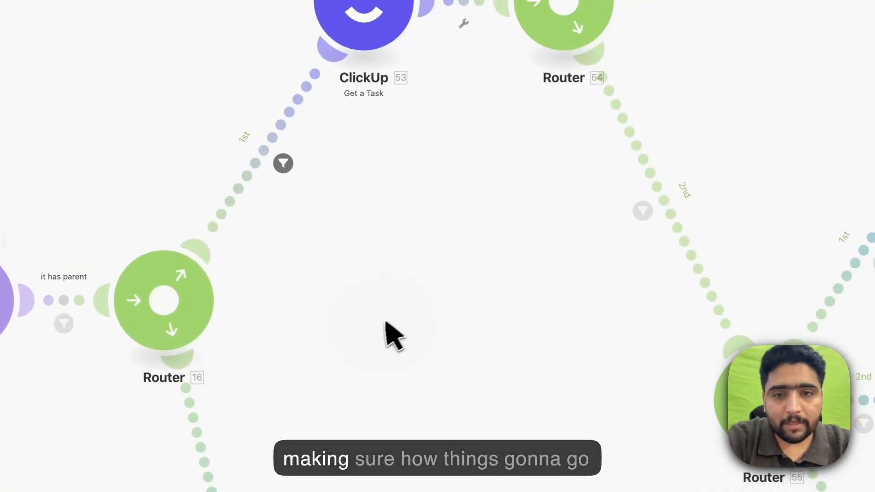
pyautogui.click(283, 163)
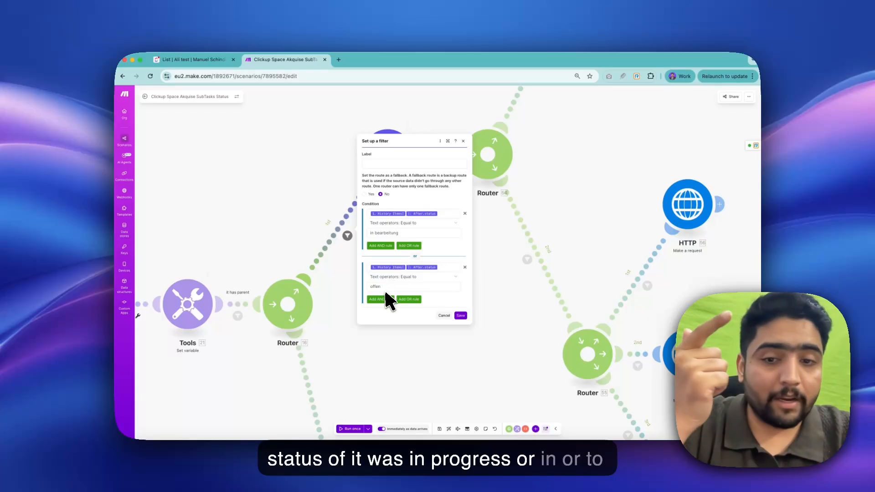
pyautogui.click(402, 331)
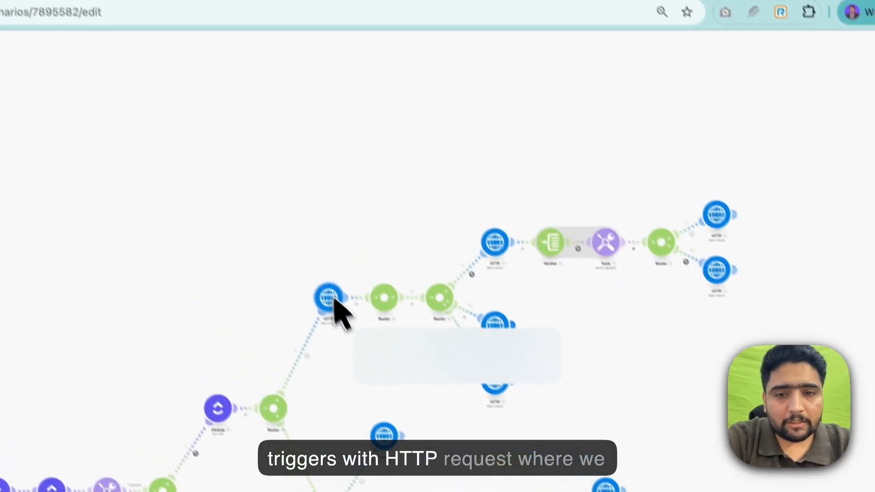
# - Inspect the request settings of the HTTP module that begins the upper branch after the ClickUp Get a Task router
pyautogui.click(206, 149)
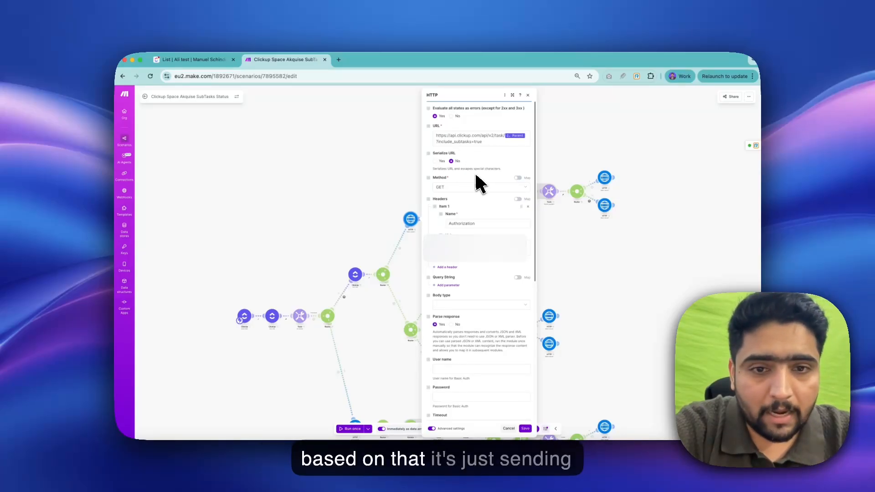
pyautogui.scroll(-5, 470, 247)
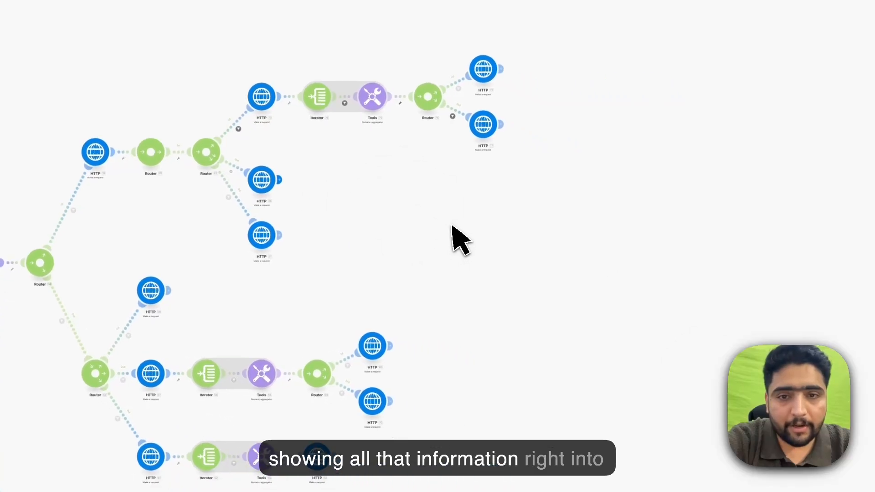
pyautogui.click(272, 166)
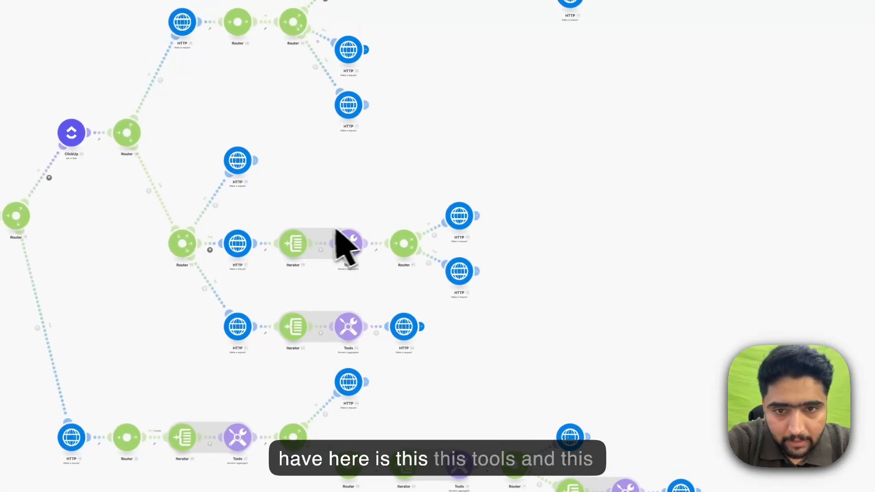
# - Inspect the source module, aggregate function and value of the numeric aggregator that follows the iterator on the middle branch
pyautogui.click(350, 253)
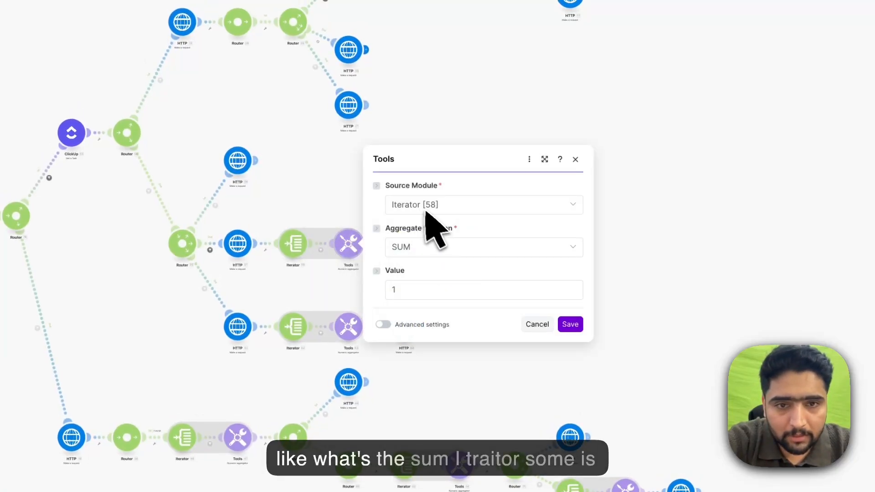
pyautogui.click(325, 283)
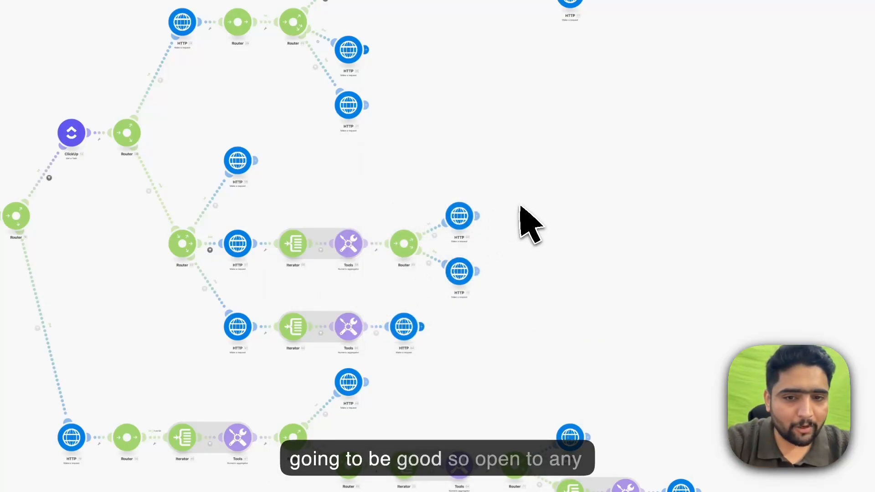
pyautogui.moveTo(519, 207); pyautogui.dragTo(497, 280)
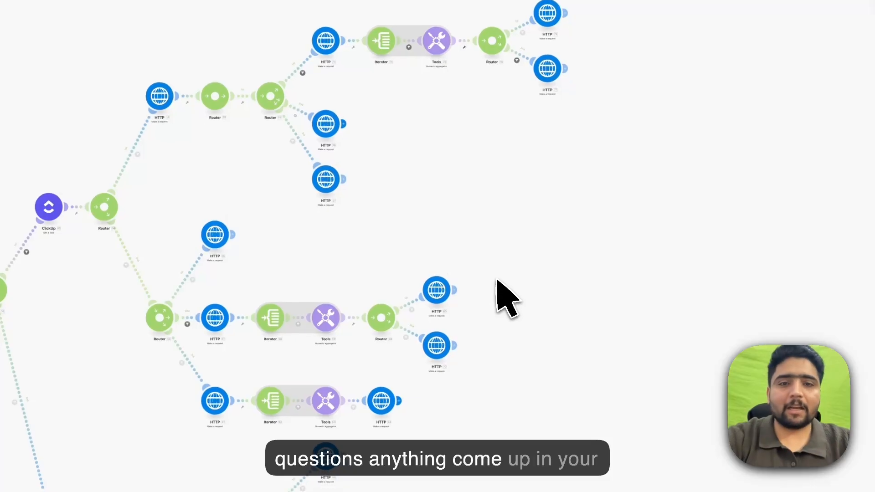